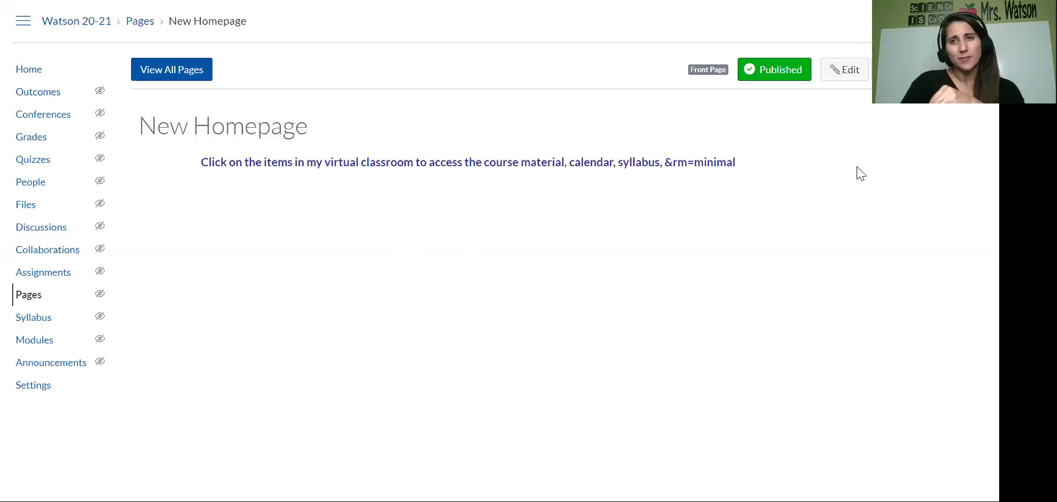
- Open the New Homepage page for editing in its HTML source view
{"action": "left_click", "coordinate": [841, 81]}
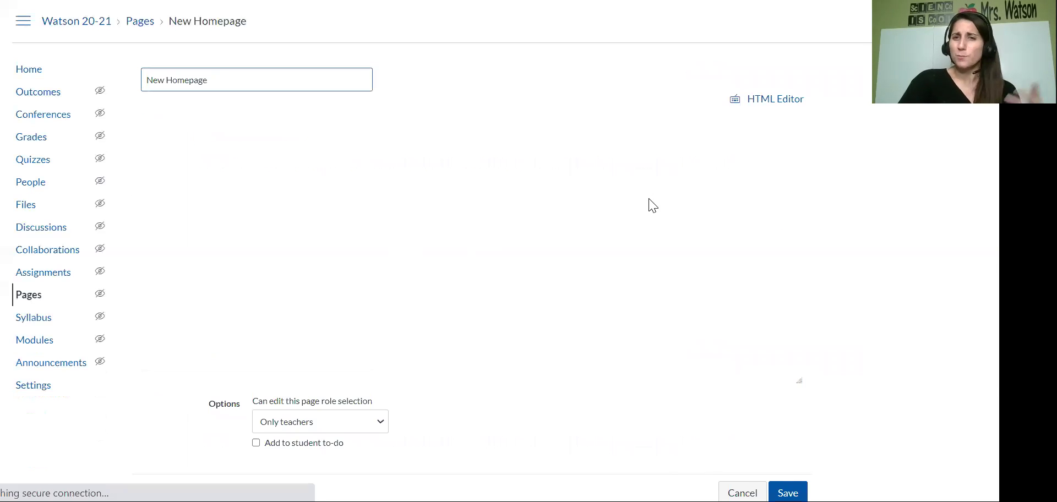
{"action": "left_click", "coordinate": [766, 100]}
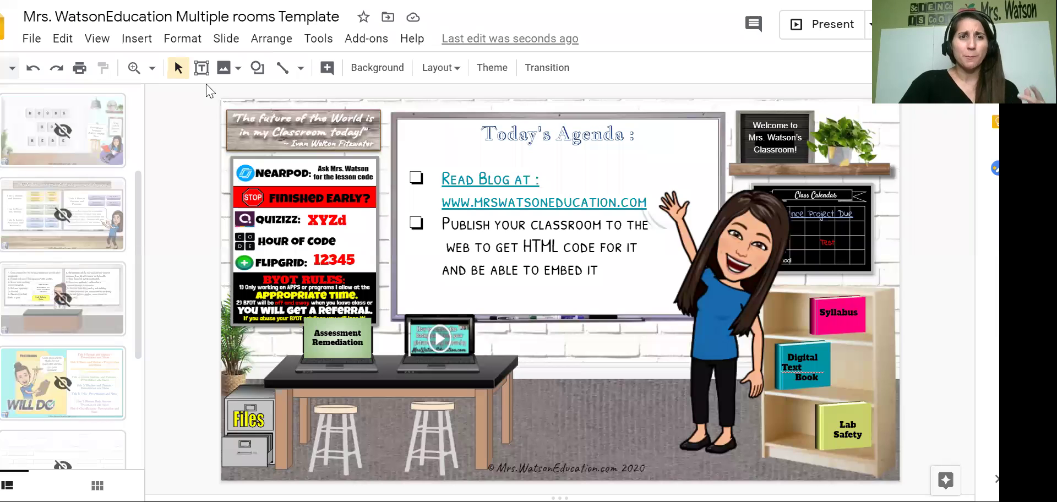
- Switch to the classroom presentation in Google Slides and copy its publish-to-web embed code at Medium (960x569) size
{"action": "left_click", "coordinate": [31, 38]}
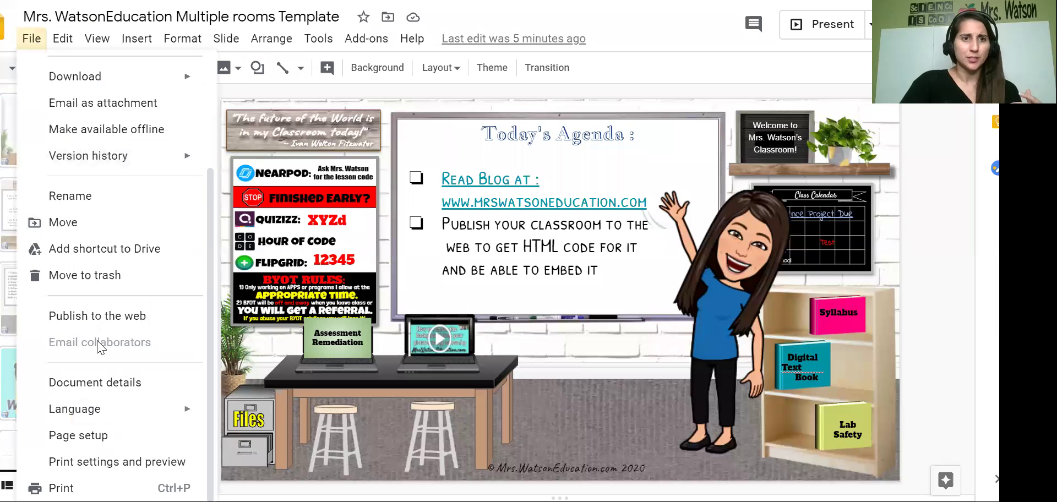
{"action": "left_click", "coordinate": [98, 317]}
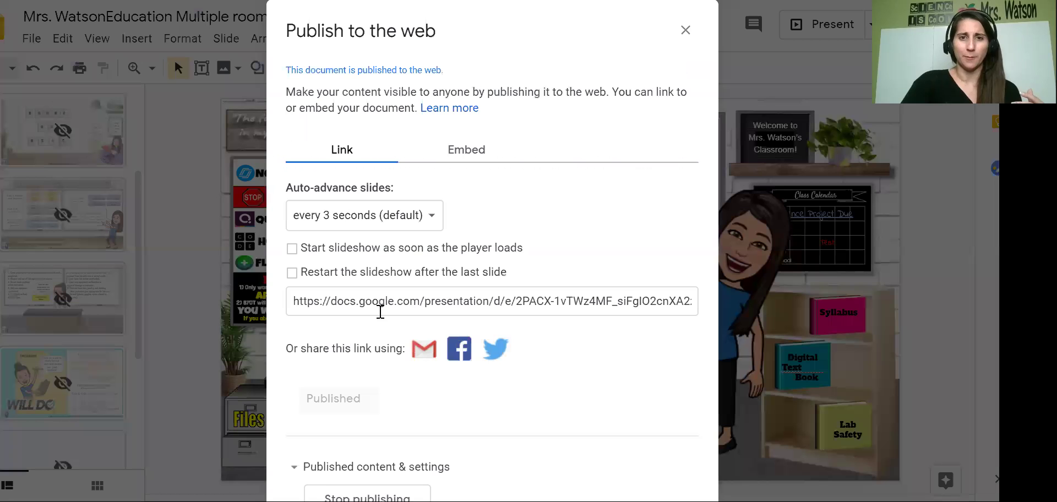
{"action": "left_click", "coordinate": [450, 164]}
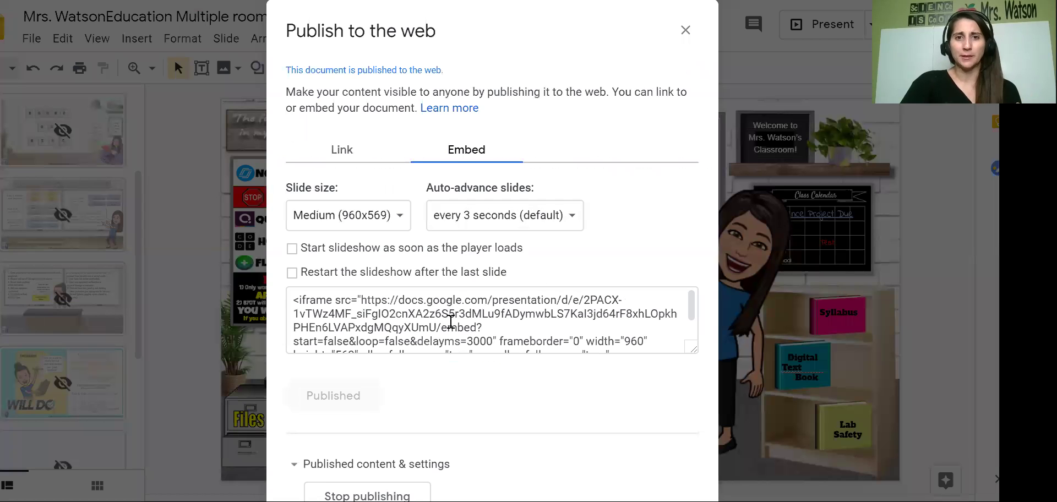
{"action": "left_click", "coordinate": [444, 293]}
{"action": "key", "text": "ctrl+c"}
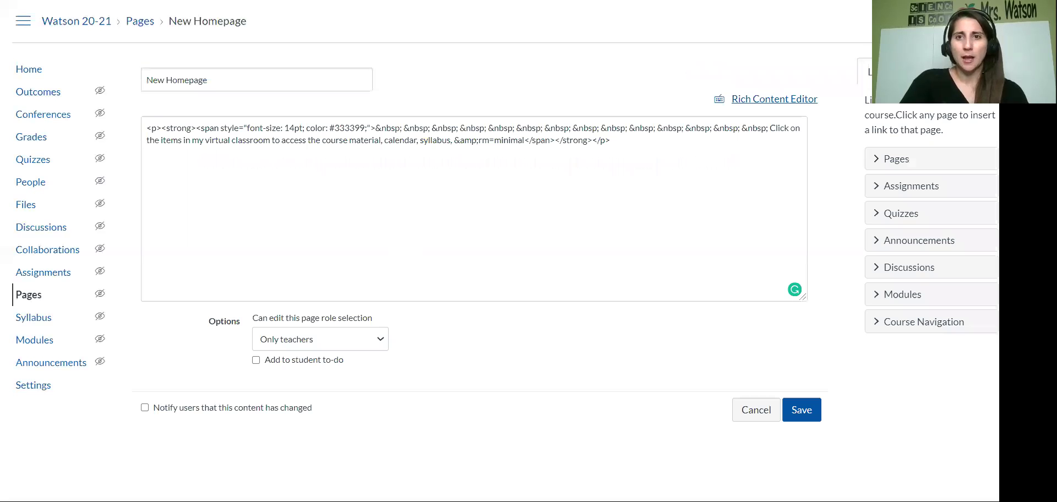
- Back in Canvas, paste the embed code on a new line below the existing paragraph's HTML and save the page
{"action": "left_click", "coordinate": [622, 159]}
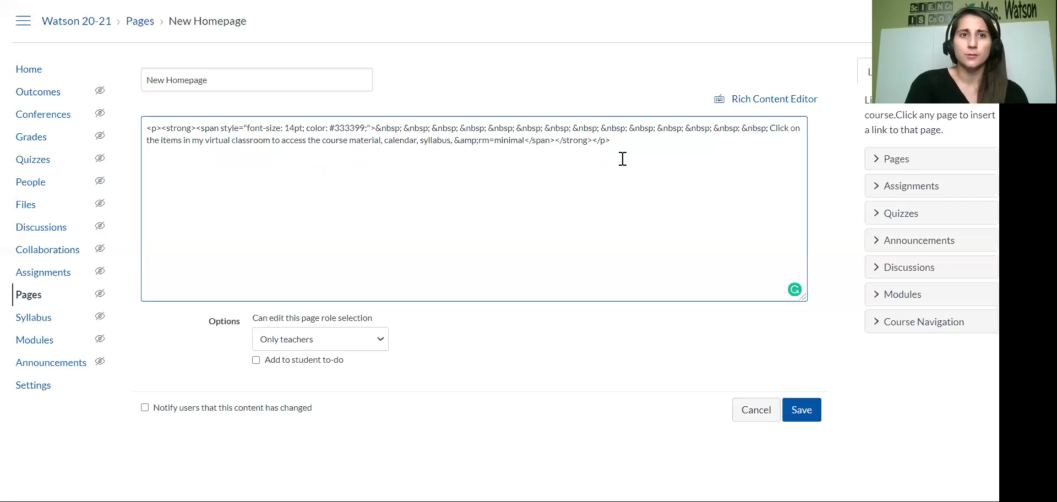
{"action": "key", "text": "Return"}
{"action": "key", "text": "ctrl+v"}
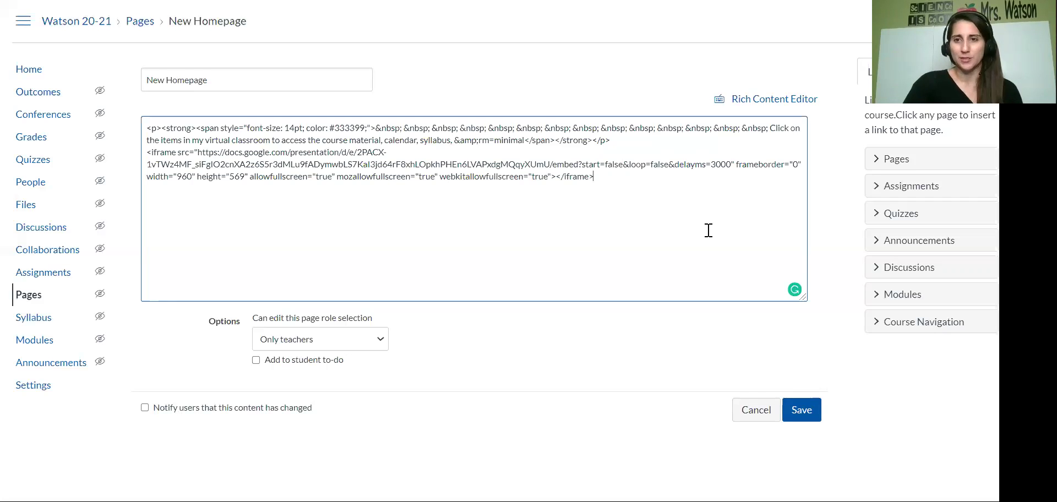
{"action": "left_click", "coordinate": [800, 416]}
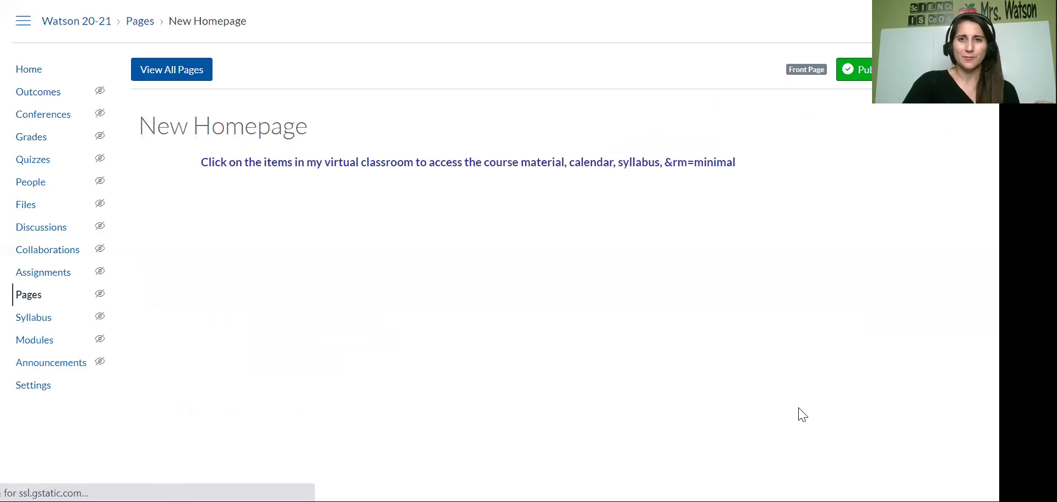
{"action": "scroll", "coordinate": [615, 344], "scroll_direction": "down", "scroll_amount": 1}
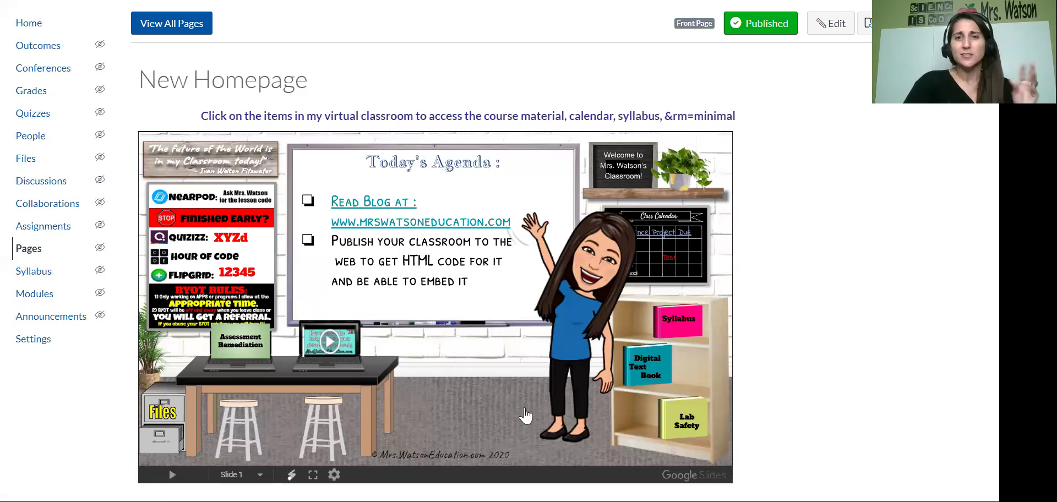
- Reopen the page's HTML source and add &amp:rm=minimal after delayms=3000 inside the iframe URL
{"action": "left_click", "coordinate": [839, 27]}
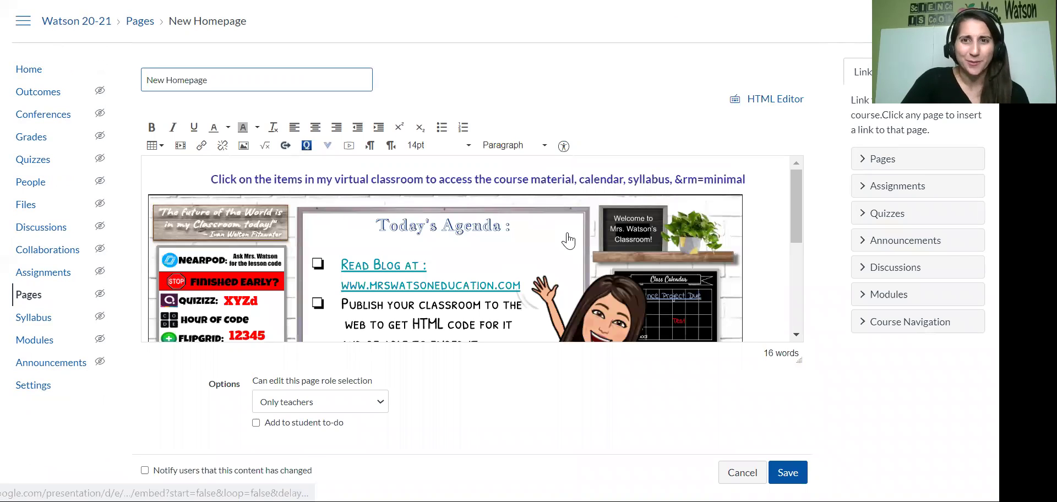
{"action": "left_click", "coordinate": [775, 99]}
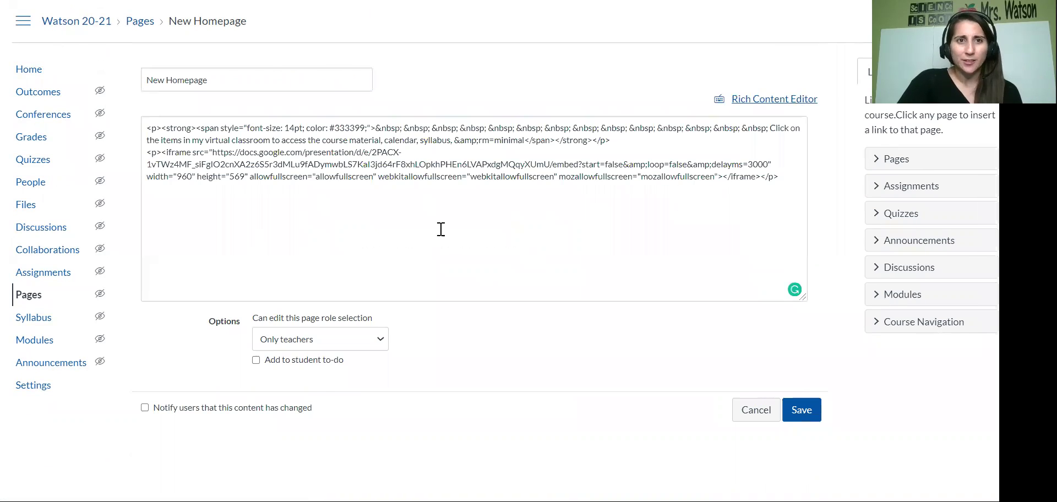
{"action": "left_click", "coordinate": [184, 177]}
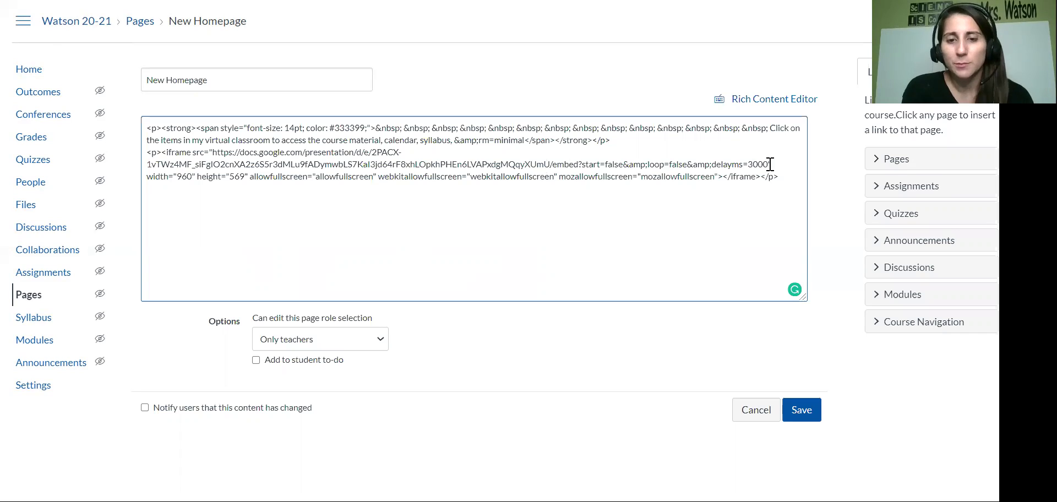
{"action": "type", "text": "\""}
{"action": "type", "text": "&a"}
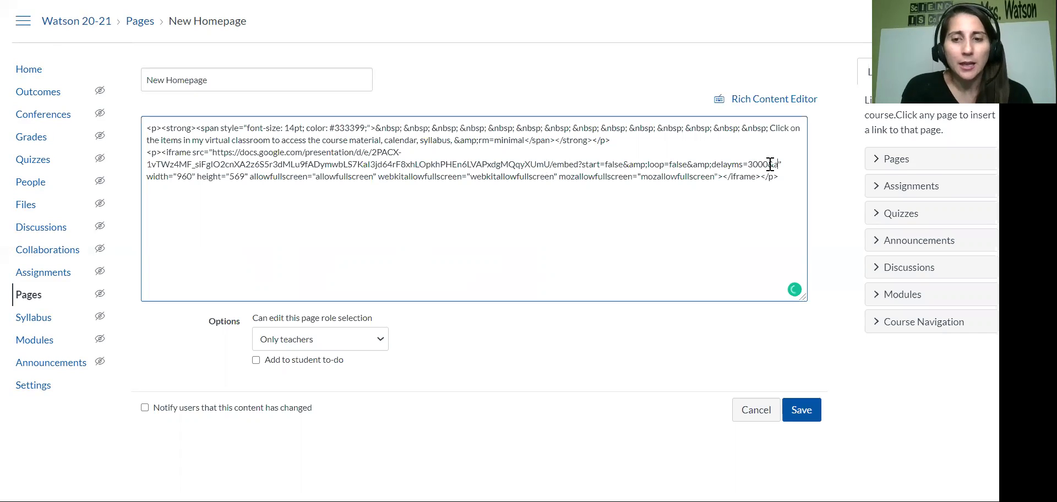
{"action": "type", "text": "mp;"}
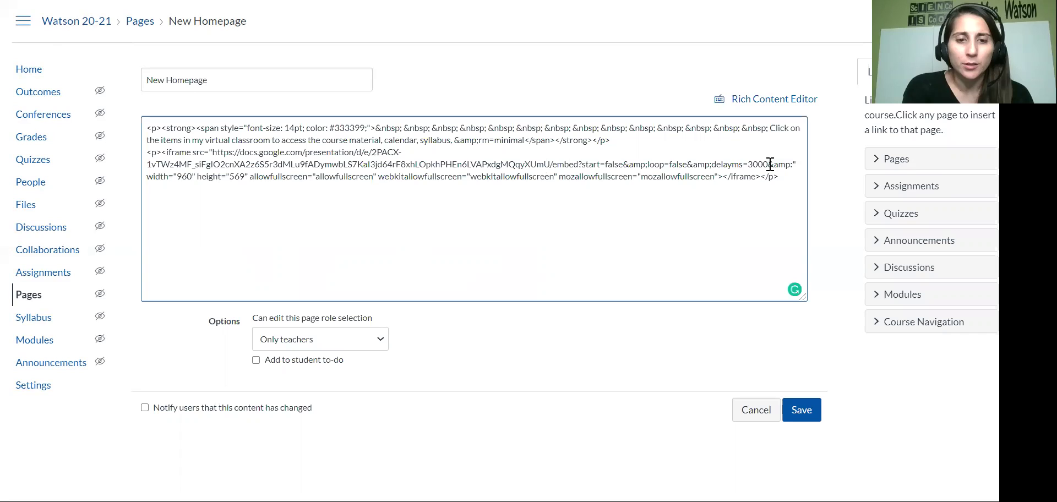
{"action": "type", "text": "rm=mini"}
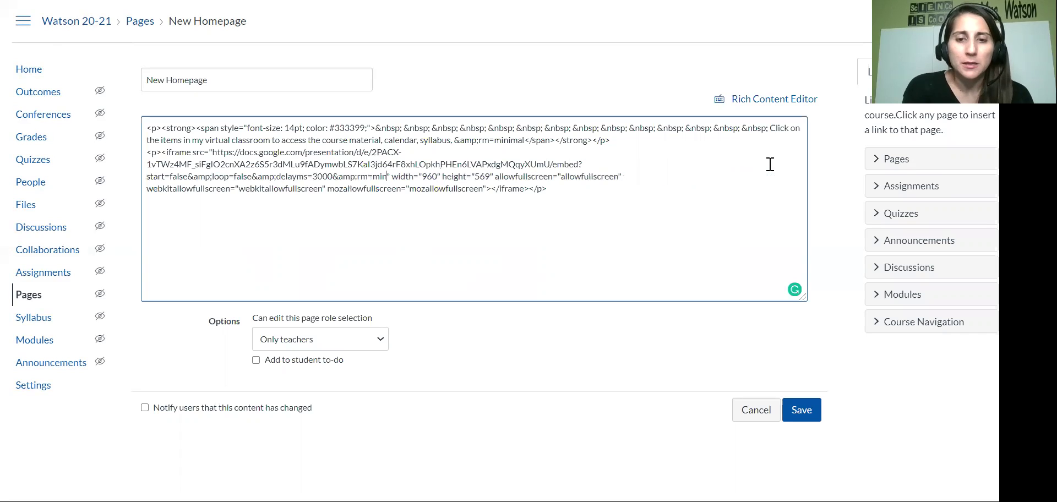
{"action": "type", "text": "mal"}
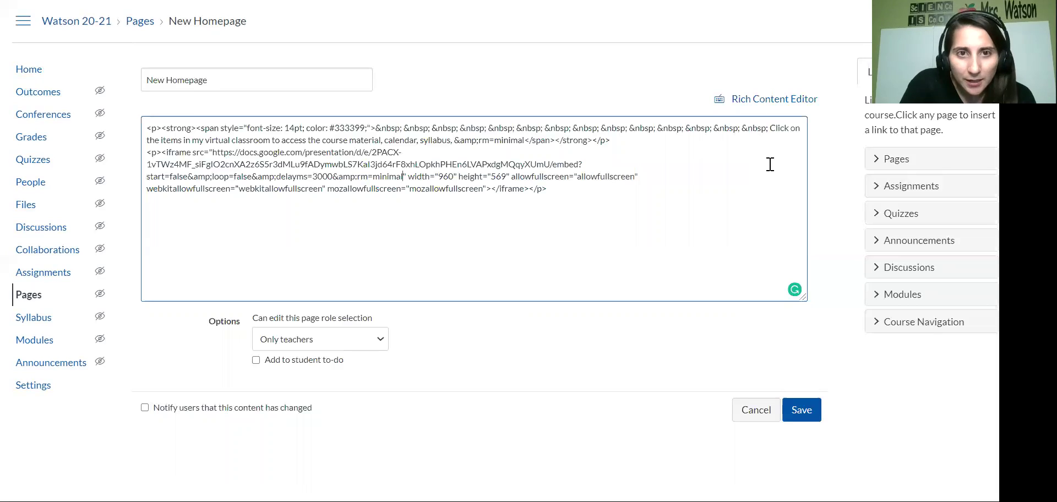
- Replace the colon before rm=minimal in the iframe URL with a semicolon and save the page
{"action": "key", "text": "Left"}
{"action": "key", "text": "Left"}
{"action": "key", "text": "Left"}
{"action": "key", "text": "Left"}
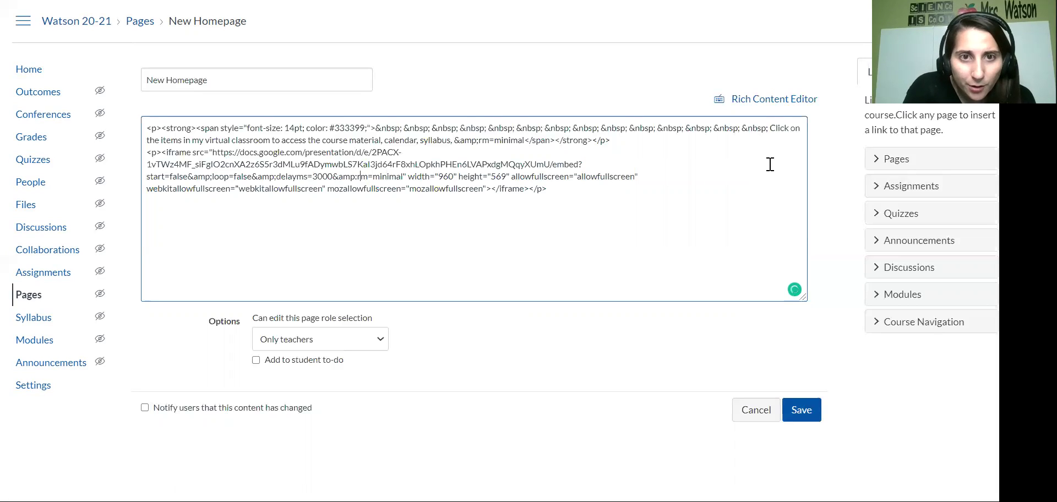
{"action": "key", "text": "BackSpace"}
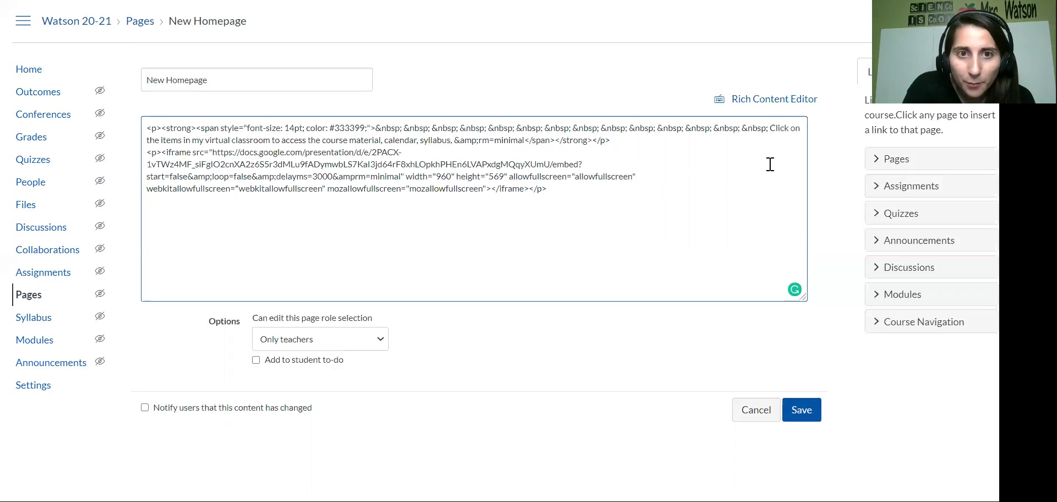
{"action": "type", "text": ";"}
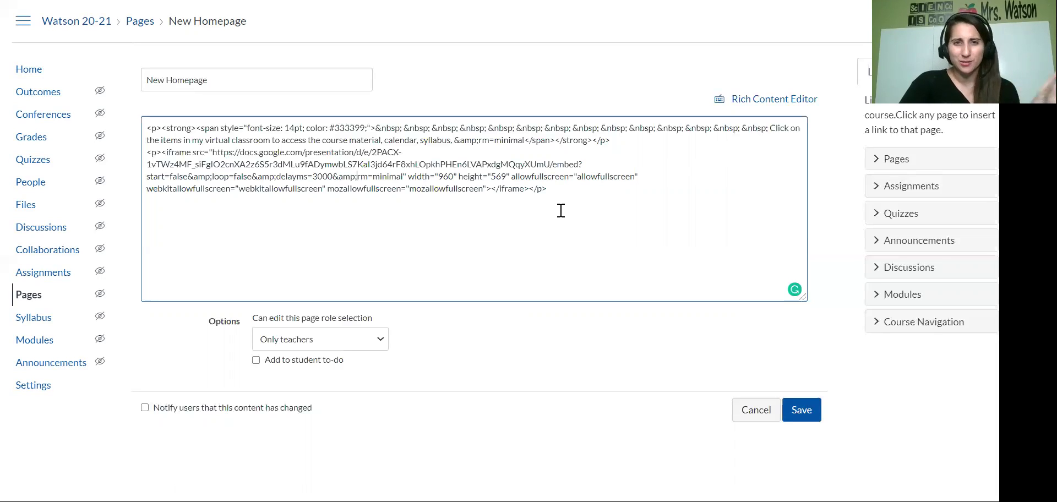
{"action": "left_click", "coordinate": [802, 413]}
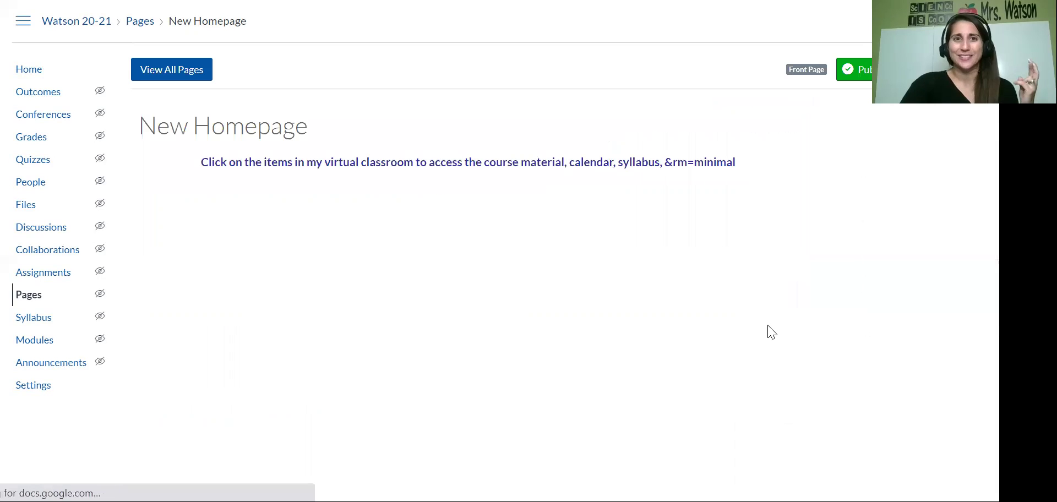
{"action": "scroll", "coordinate": [590, 300], "scroll_direction": "down", "scroll_amount": 1}
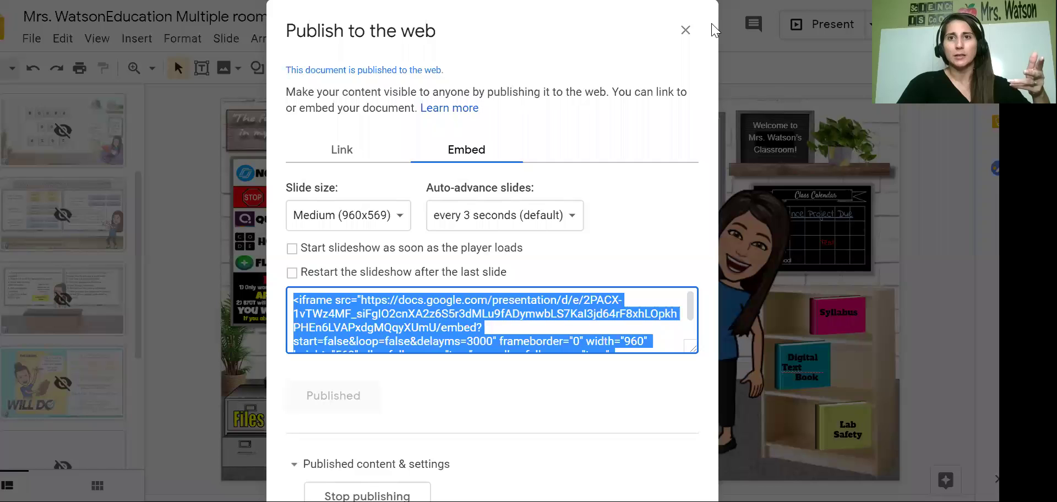
- In Google Slides, close the publish settings, flip the teacher avatar horizontally and move it beside the bookshelf and class calendar
{"action": "key", "text": "Escape"}
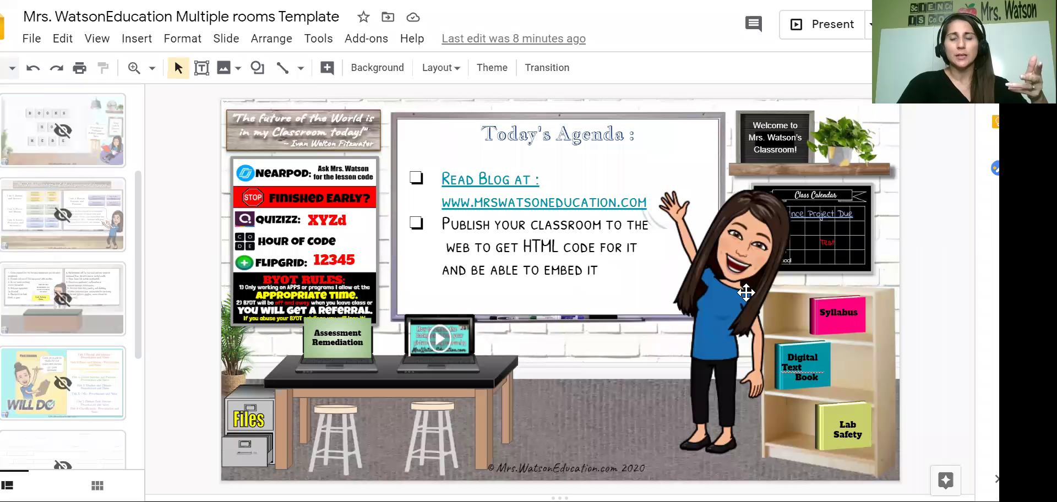
{"action": "left_click", "coordinate": [746, 291]}
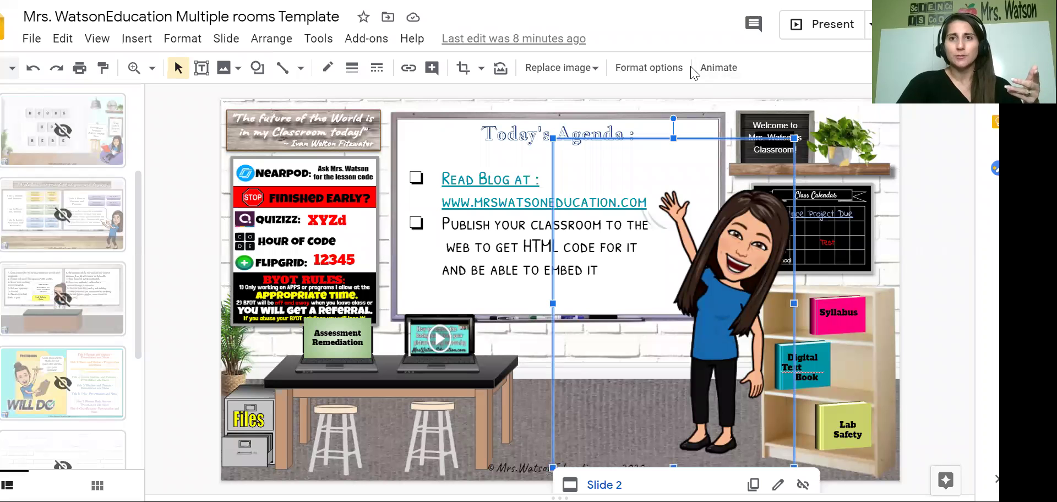
{"action": "right_click", "coordinate": [734, 162]}
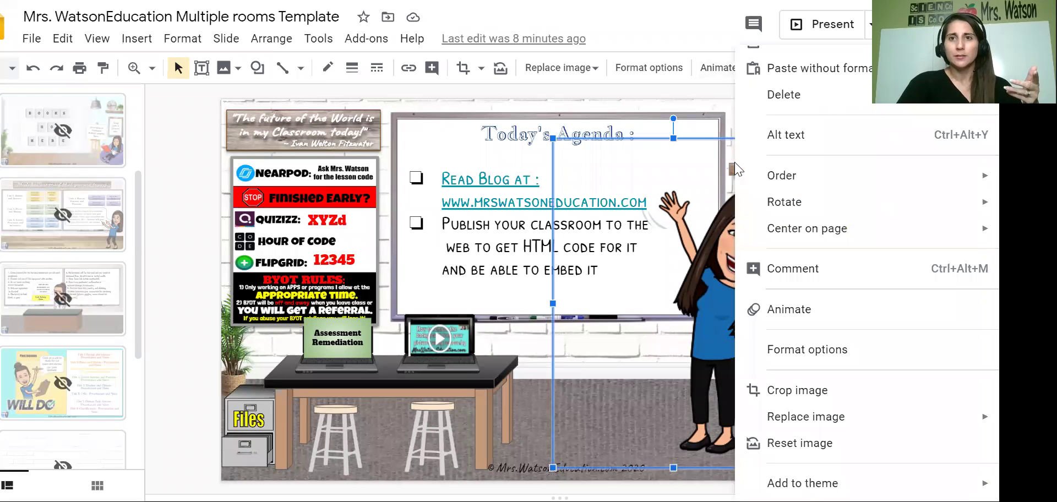
{"action": "key", "text": "Escape"}
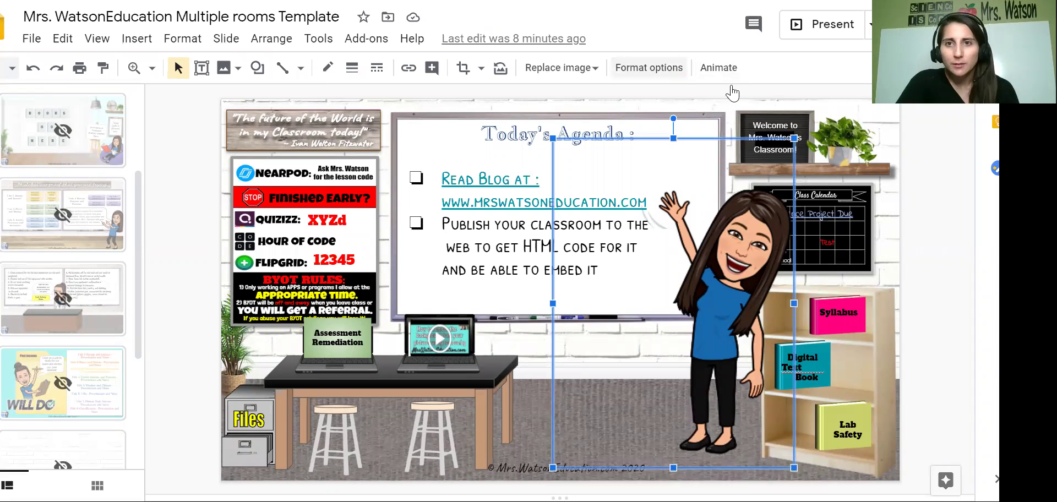
{"action": "left_click", "coordinate": [650, 67]}
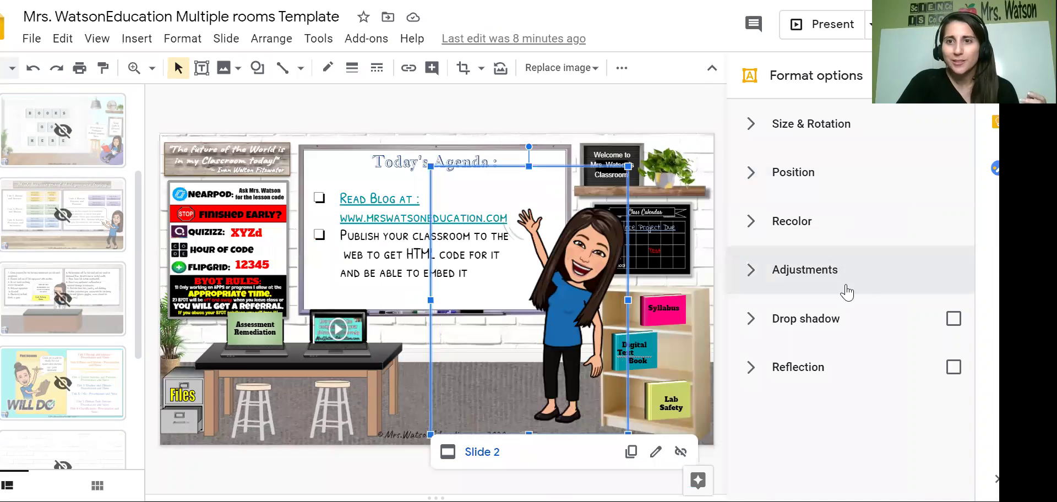
{"action": "left_click", "coordinate": [854, 132]}
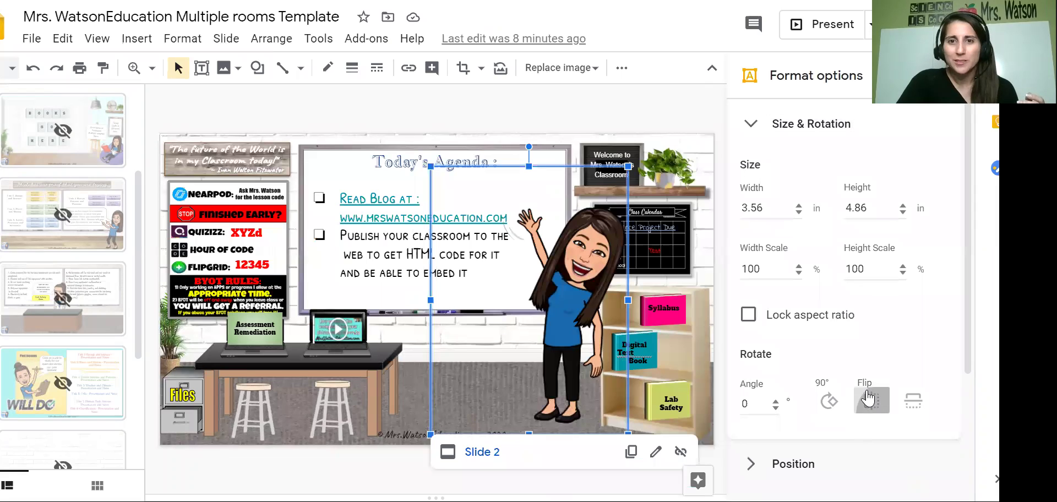
{"action": "left_click", "coordinate": [869, 401]}
{"action": "left_click_drag", "start_coordinate": [486, 288], "coordinate": [551, 285]}
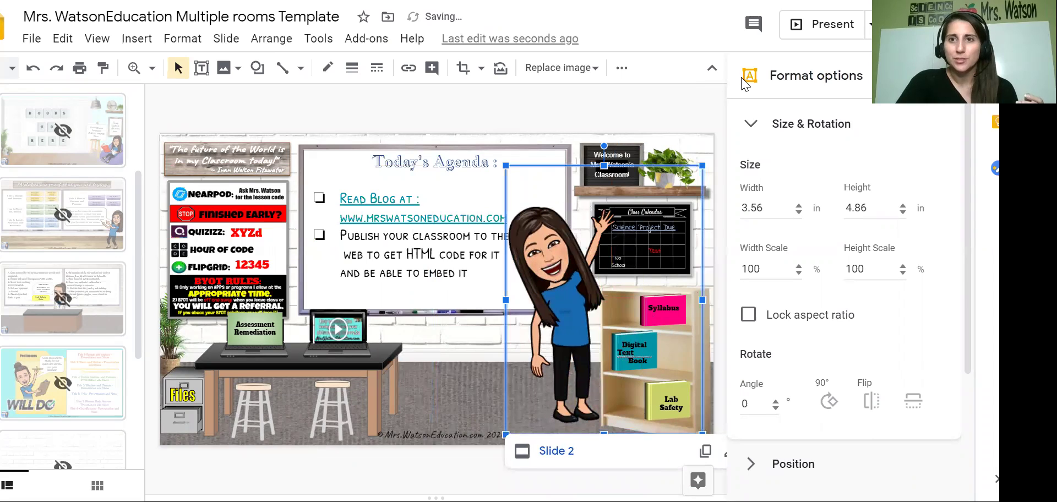
{"action": "left_click", "coordinate": [672, 151]}
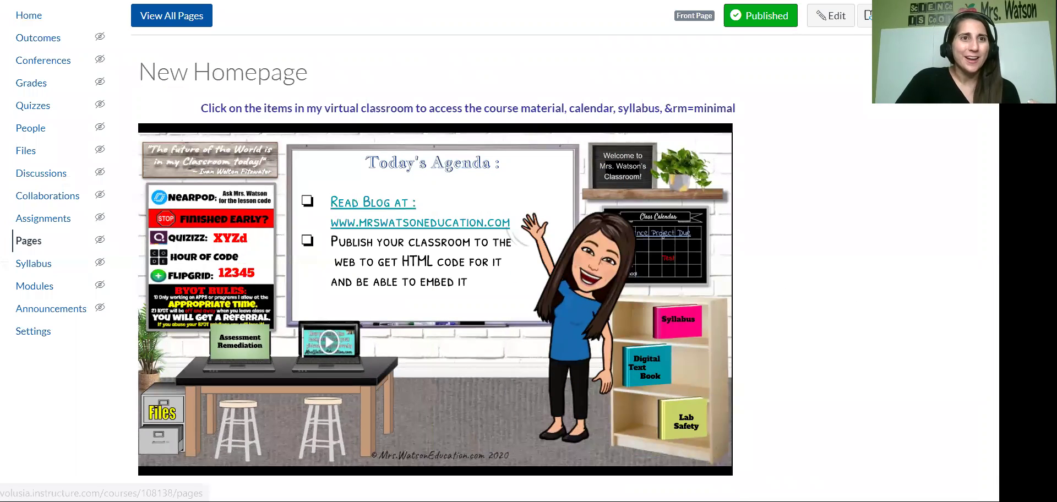
- Open the course home page in Canvas and compare the embedded classroom with the edited slide in Google Slides
{"action": "scroll", "coordinate": [40, 71], "scroll_direction": "up", "scroll_amount": 1}
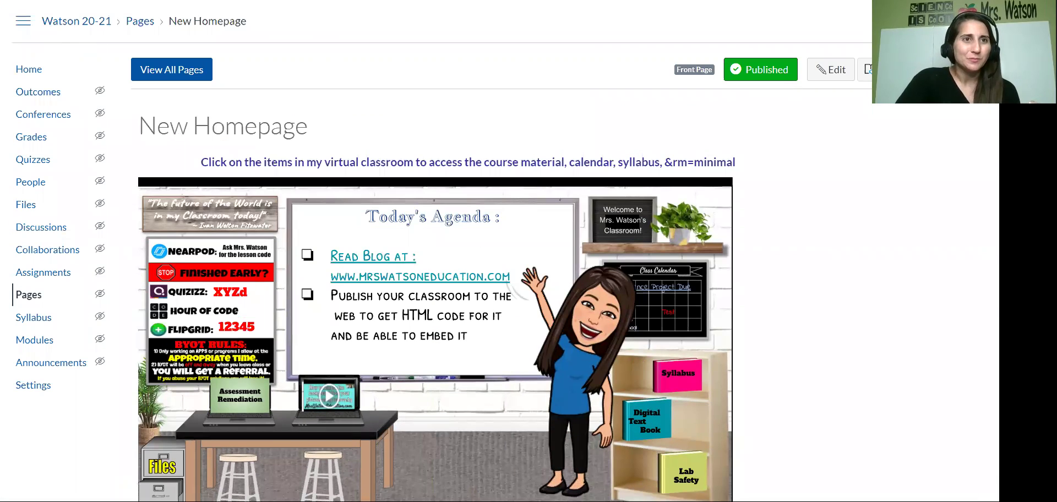
{"action": "left_click", "coordinate": [34, 92]}
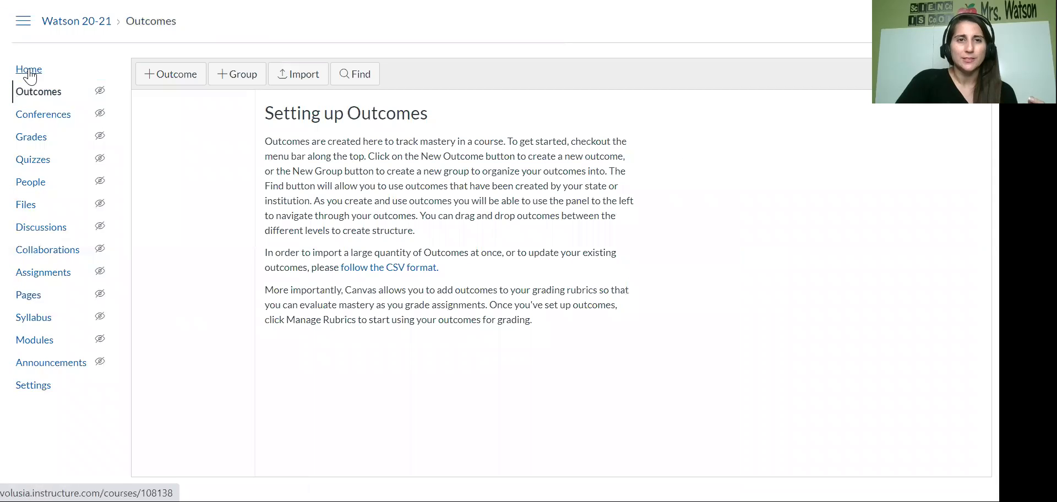
{"action": "left_click", "coordinate": [30, 71]}
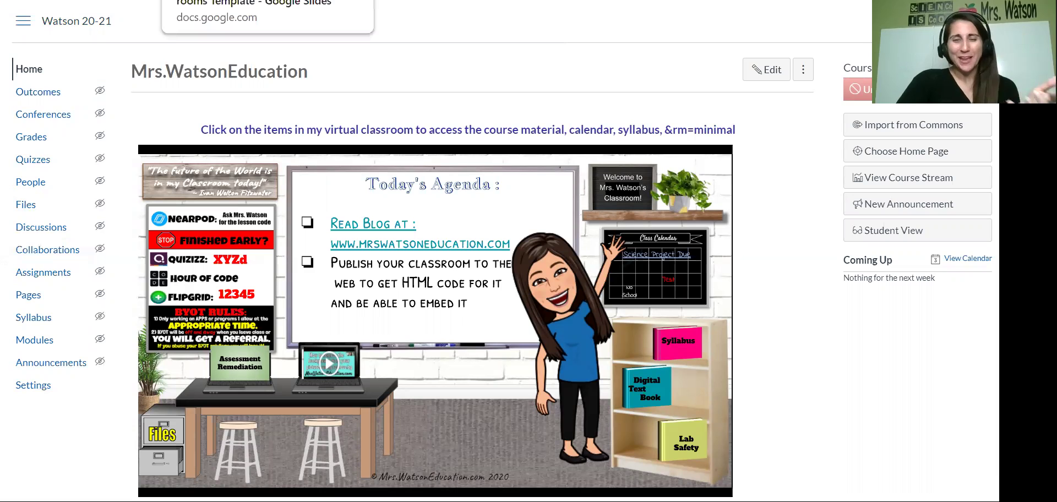
{"action": "left_click", "coordinate": [220, 0]}
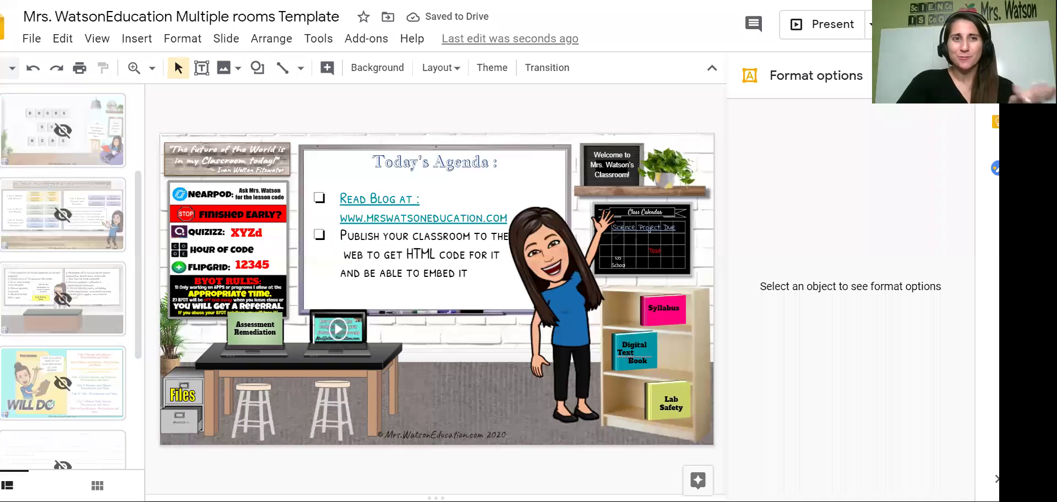
{"action": "key", "text": "ctrl+Tab"}
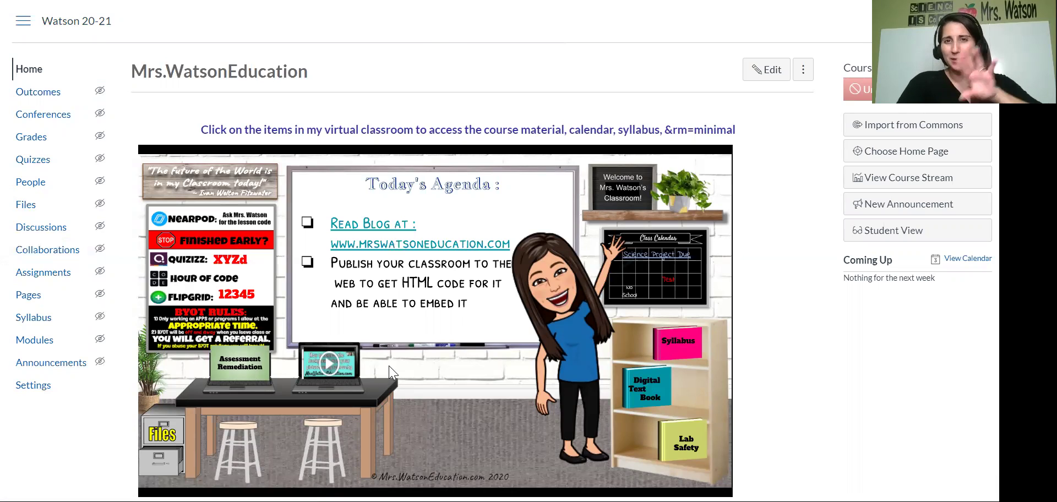
- Test the Assessment Remediation laptop and Digital Text Book links in the embedded classroom, returning to the main classroom slide after each
{"action": "left_click", "coordinate": [261, 375]}
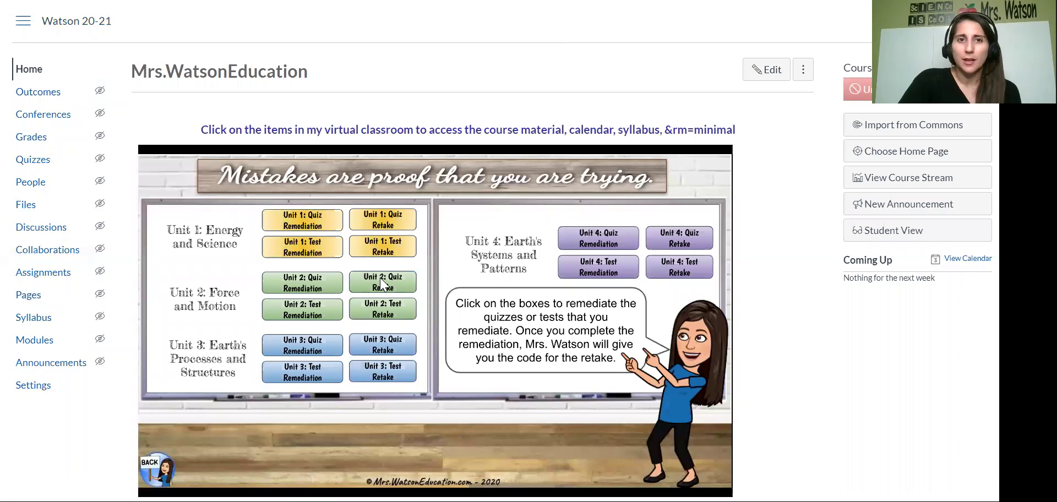
{"action": "left_click", "coordinate": [160, 473]}
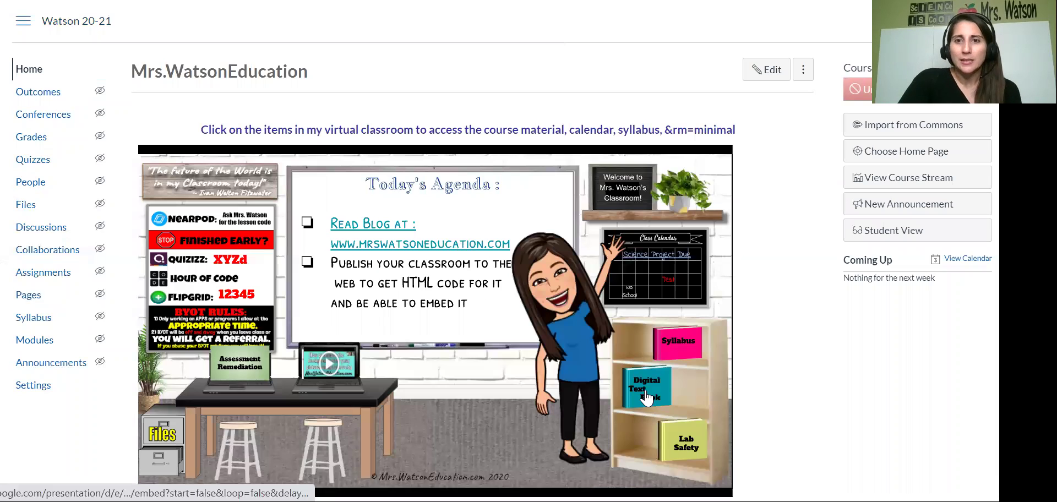
{"action": "left_click", "coordinate": [645, 397]}
{"action": "left_click", "coordinate": [142, 477]}
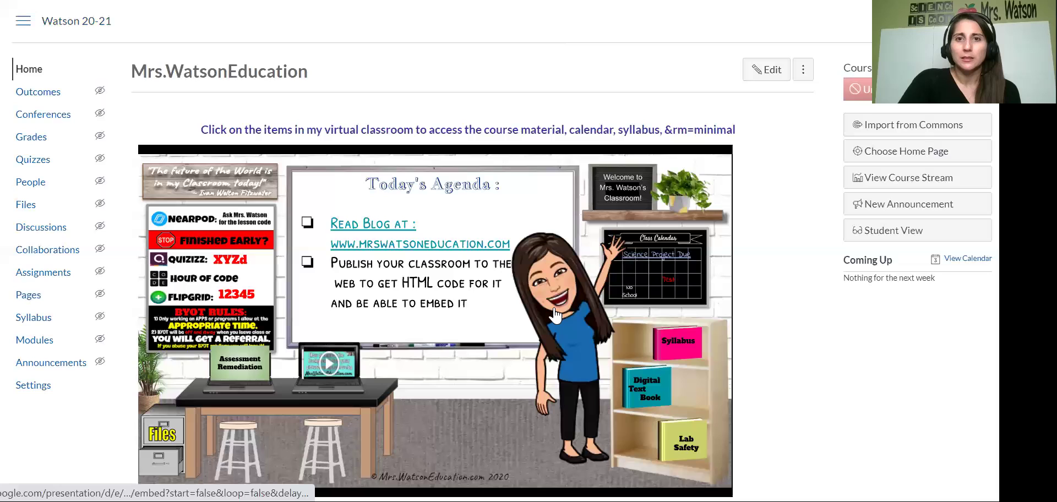
- Test the teacher avatar and Files cabinet links in the embedded classroom, using each linked slide's Back link to return
{"action": "left_click", "coordinate": [696, 438]}
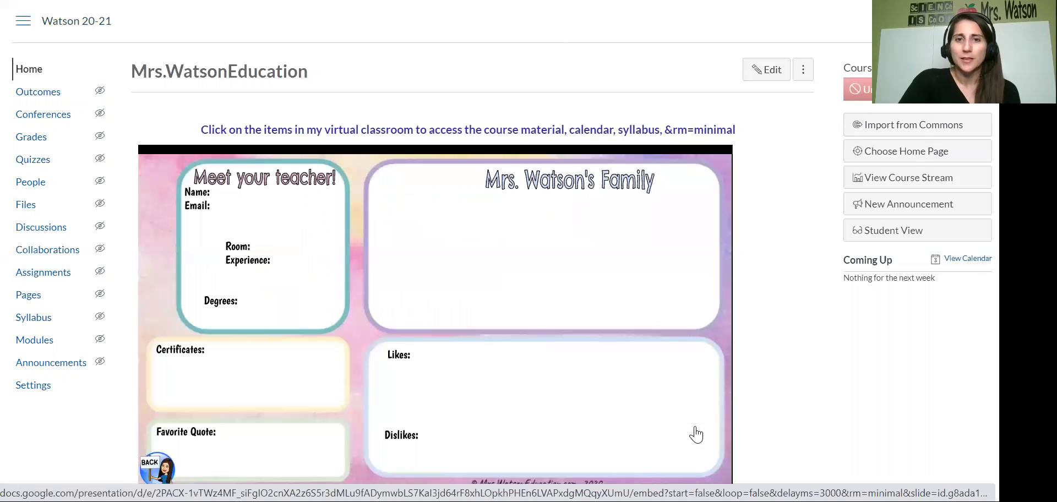
{"action": "left_click", "coordinate": [157, 468]}
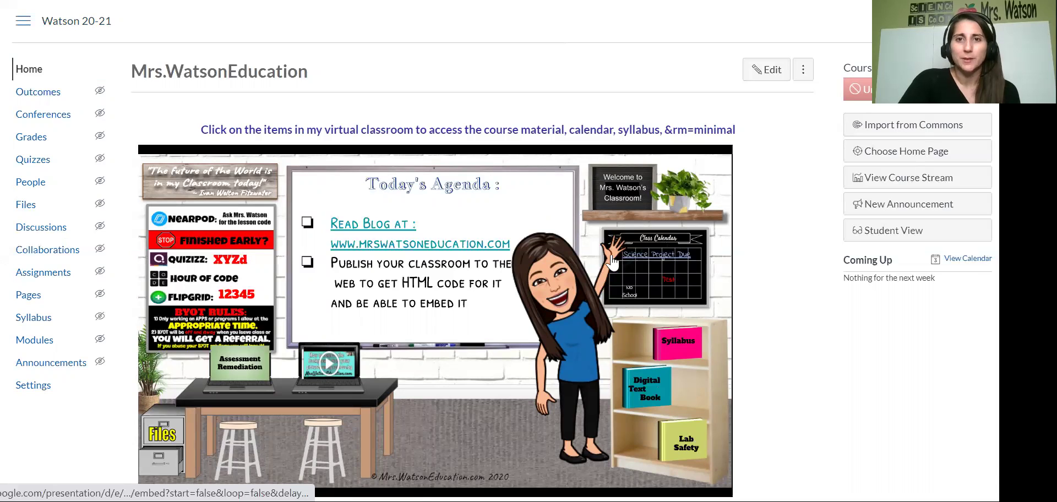
{"action": "left_click", "coordinate": [161, 438]}
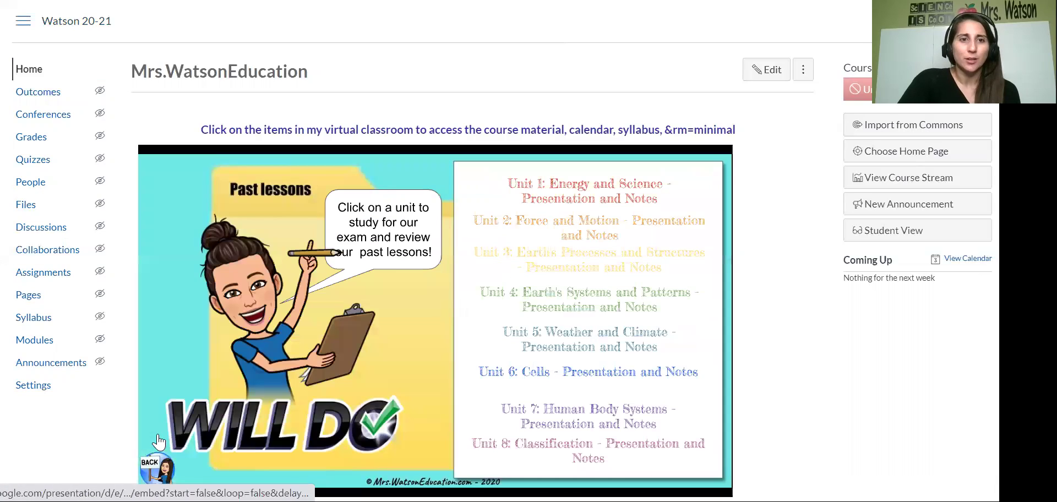
{"action": "left_click", "coordinate": [164, 478]}
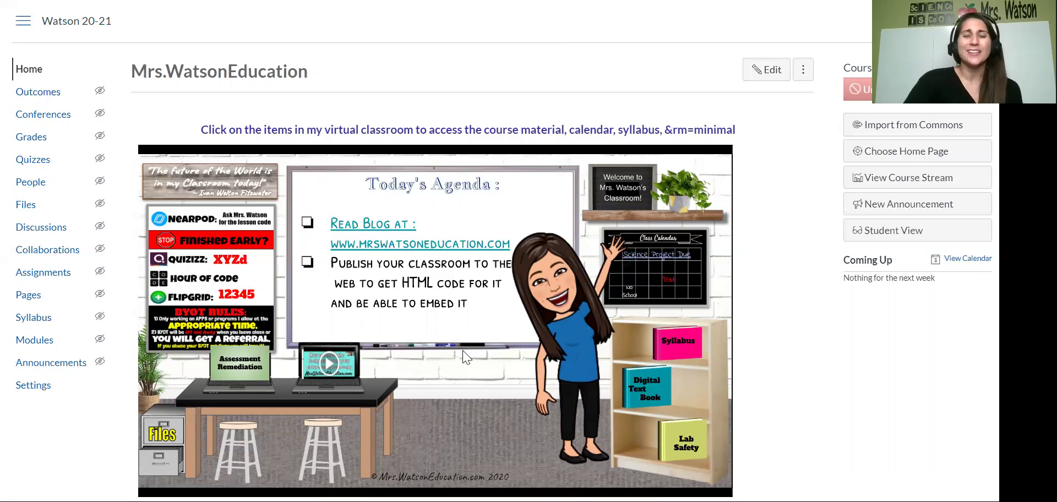